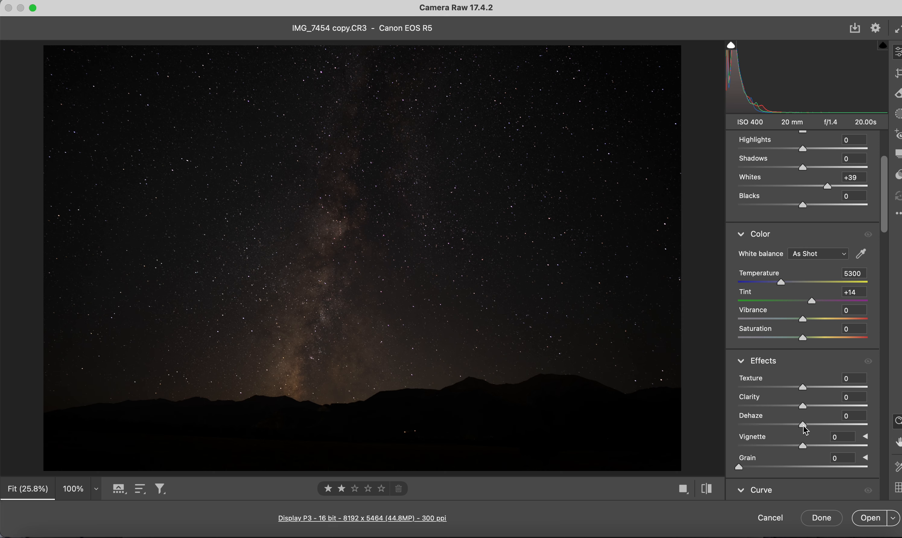
- Set the whole photo's Dehaze to +70 and its Exposure to +1.00
{"action": "left_click_drag", "start_coordinate": [805, 429], "coordinate": [848, 424]}
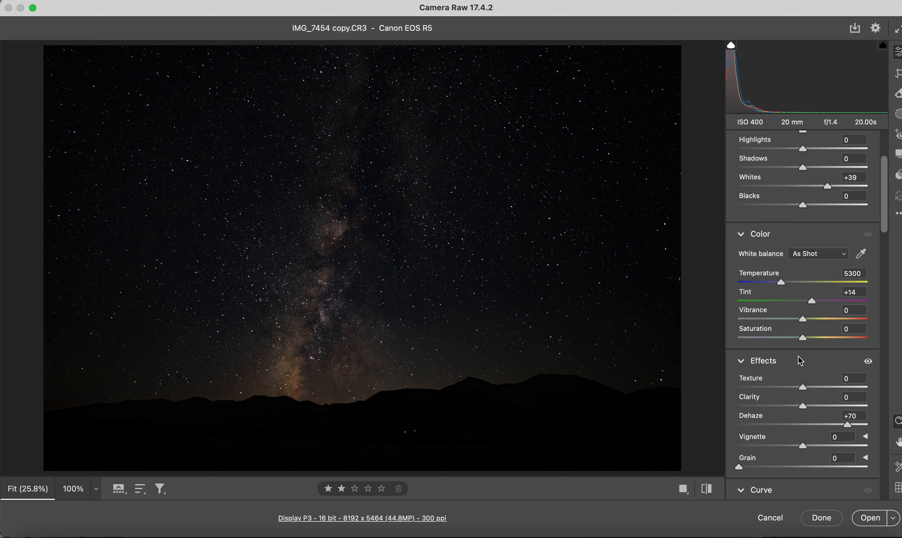
{"action": "scroll", "coordinate": [805, 361], "scroll_direction": "up", "scroll_amount": 5}
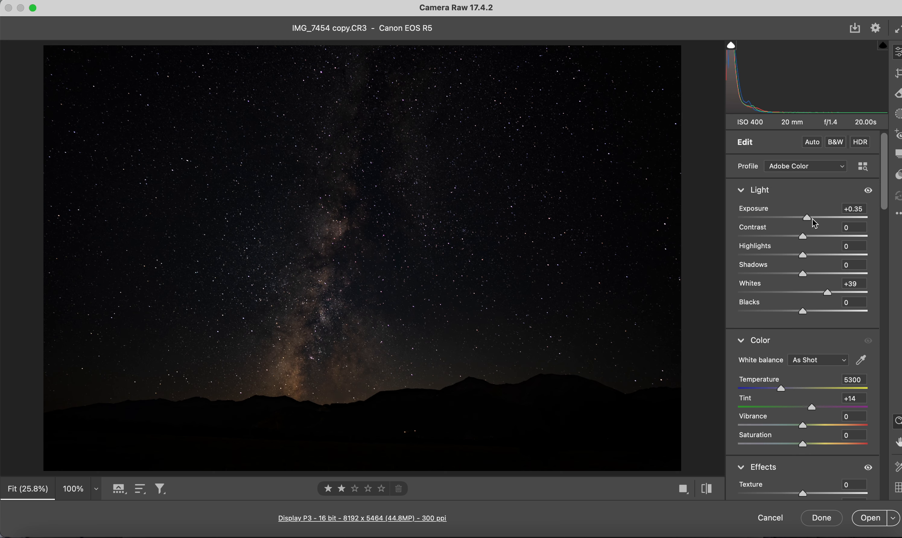
{"action": "left_click_drag", "start_coordinate": [809, 221], "coordinate": [818, 222]}
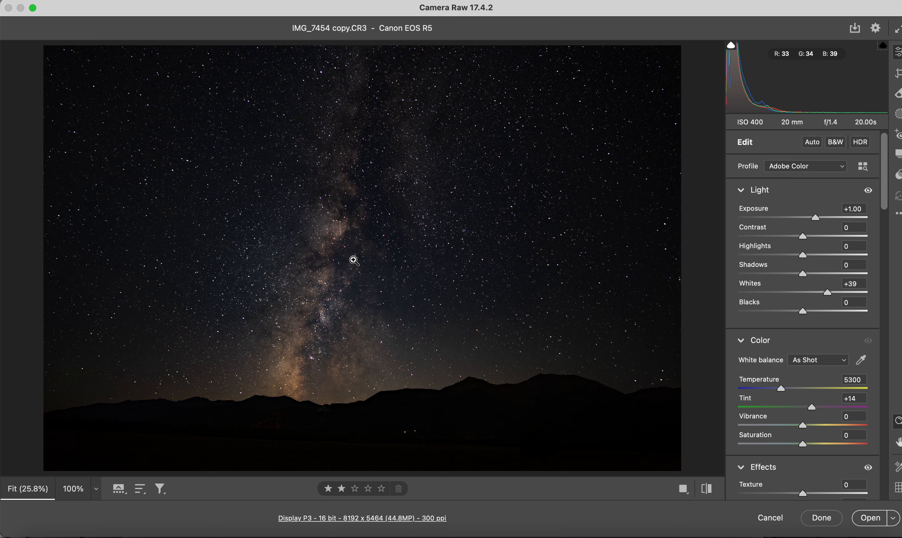
- Draw a tall radial gradient mask over the Milky Way and tilt and position it to follow the galaxy's band down to the mountains
{"action": "key", "text": "shift+j"}
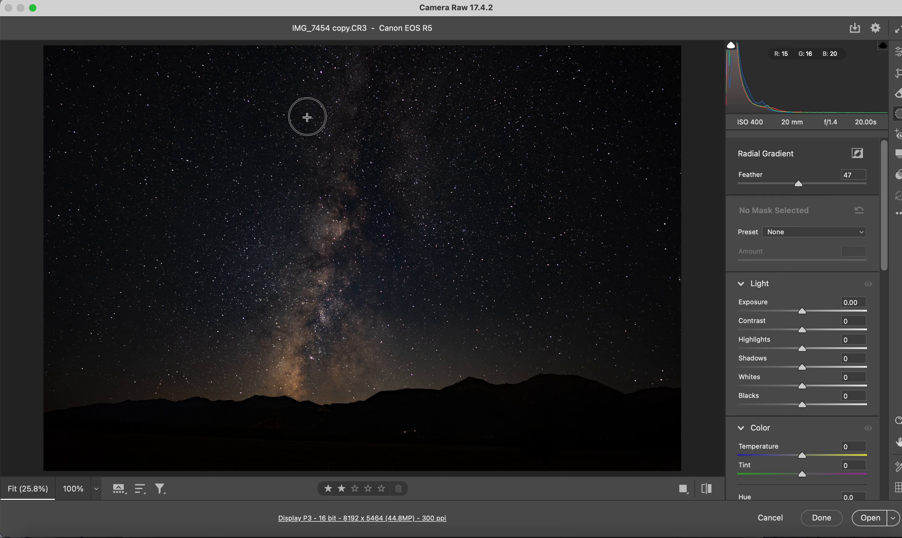
{"action": "left_click_drag", "start_coordinate": [305, 116], "coordinate": [386, 293]}
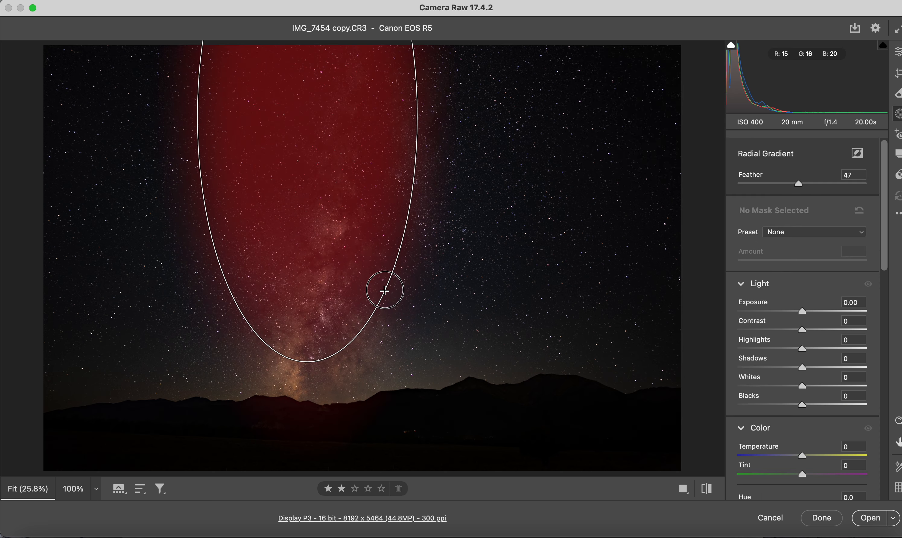
{"action": "left_click_drag", "start_coordinate": [353, 249], "coordinate": [403, 349]}
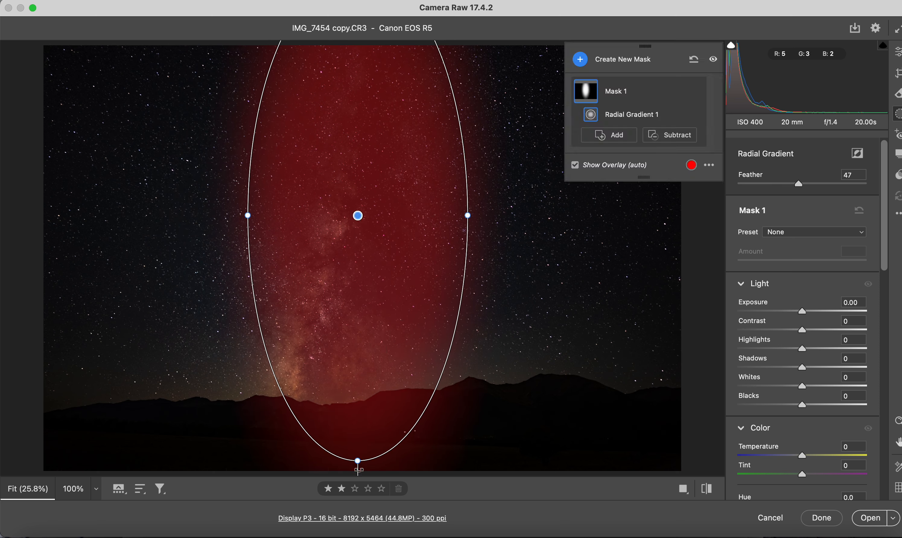
{"action": "left_click_drag", "start_coordinate": [364, 408], "coordinate": [359, 371]}
{"action": "left_click_drag", "start_coordinate": [354, 444], "coordinate": [276, 447]}
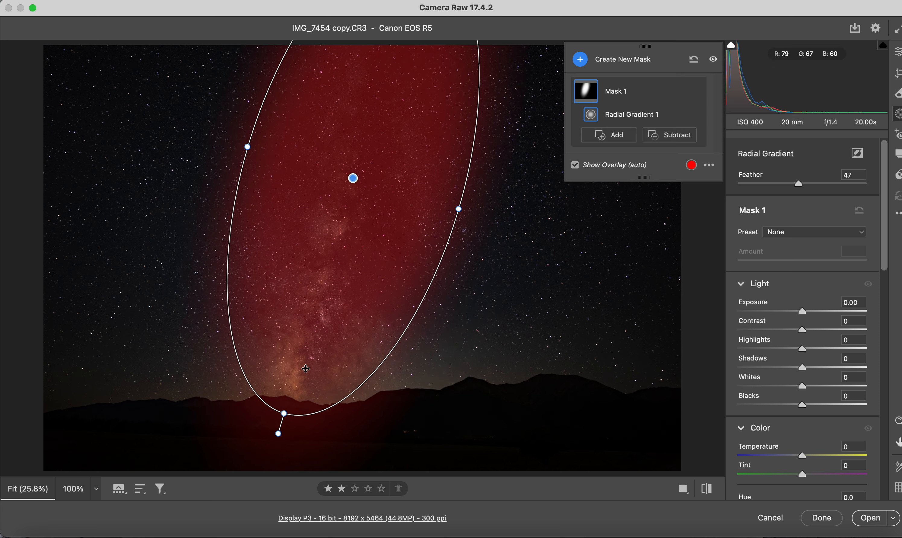
{"action": "left_click_drag", "start_coordinate": [313, 364], "coordinate": [318, 373]}
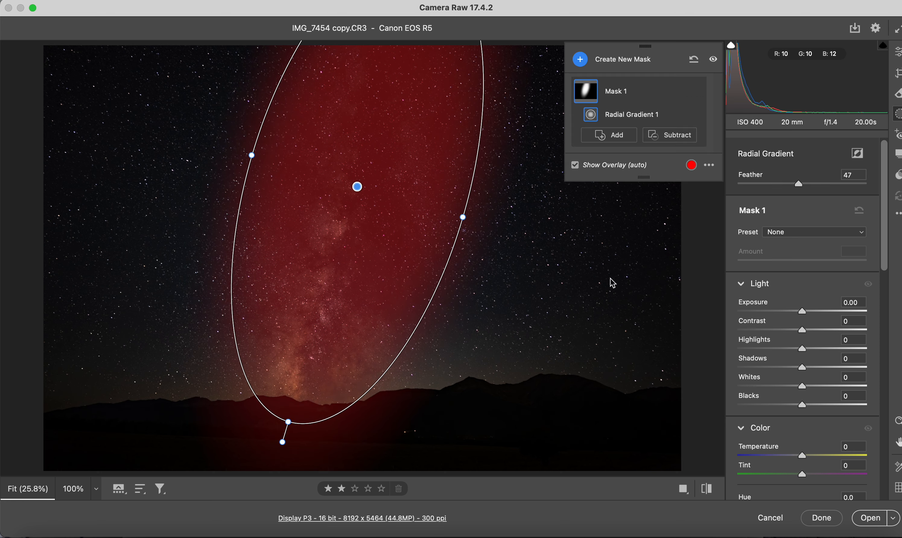
- Widen the radial gradient on both sides of the Milky Way and set its Feather to 83
{"action": "left_click_drag", "start_coordinate": [463, 217], "coordinate": [488, 225]}
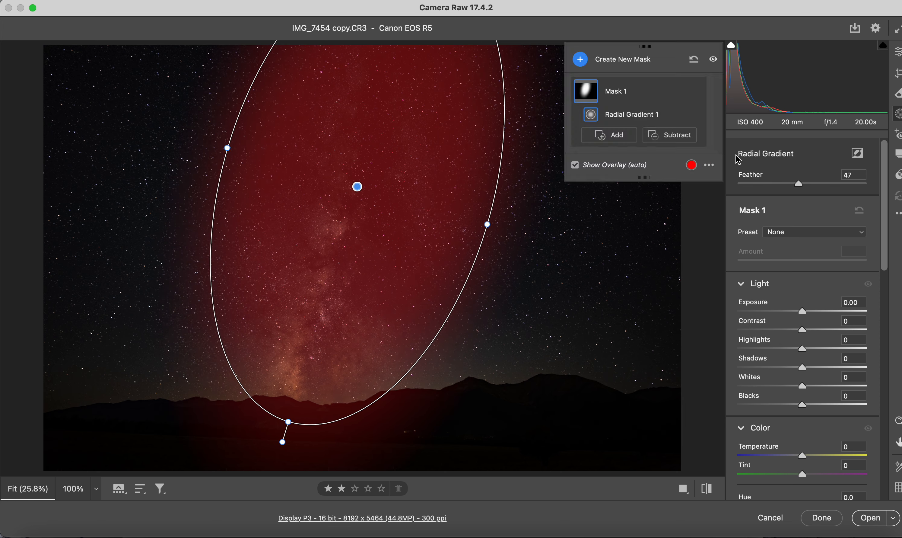
{"action": "left_click_drag", "start_coordinate": [800, 187], "coordinate": [848, 194]}
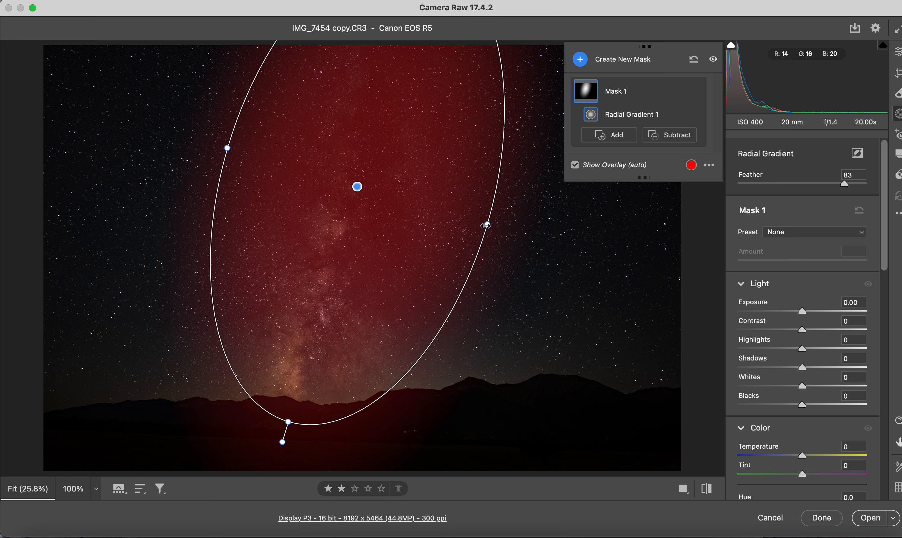
{"action": "left_click_drag", "start_coordinate": [487, 224], "coordinate": [498, 228]}
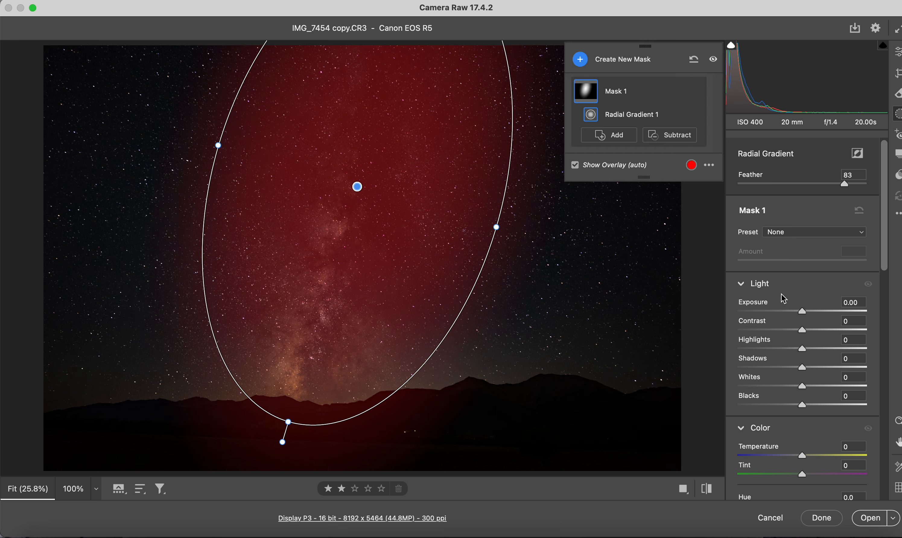
- Brighten and define the masked Milky Way with Whites +55, Exposure +0.35, Clarity +17 and Dehaze +21, and return to the global edits
{"action": "left_click_drag", "start_coordinate": [804, 385], "coordinate": [837, 387]}
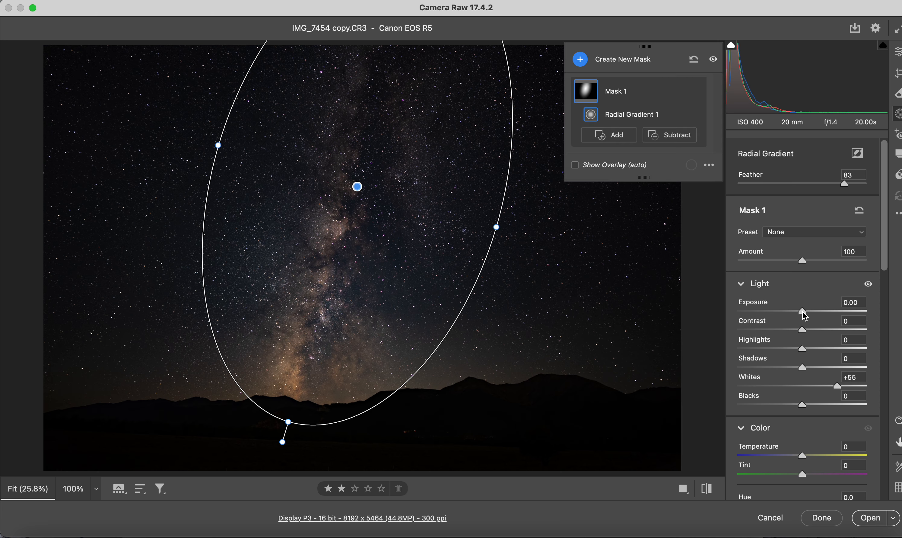
{"action": "left_click_drag", "start_coordinate": [803, 312], "coordinate": [809, 312]}
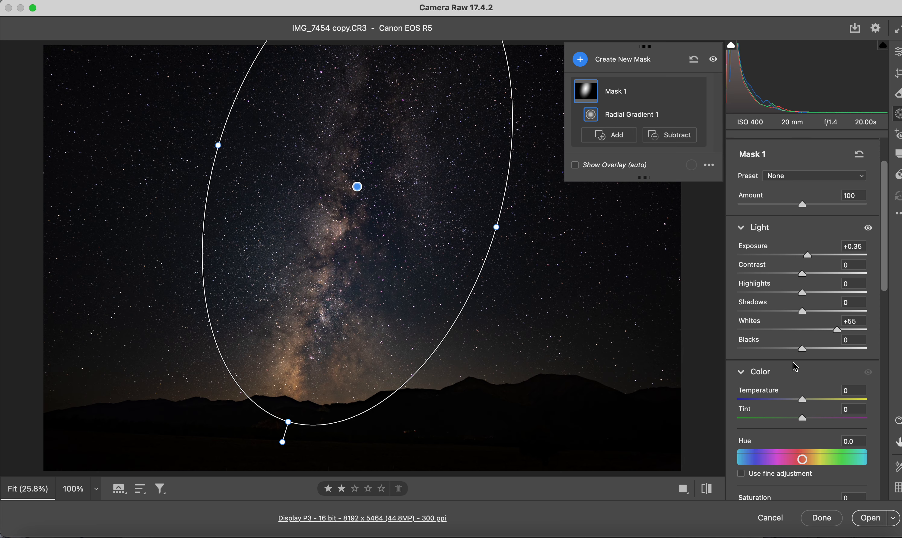
{"action": "scroll", "coordinate": [795, 367], "scroll_direction": "down", "scroll_amount": 10}
{"action": "scroll", "coordinate": [795, 368], "scroll_direction": "down", "scroll_amount": 1}
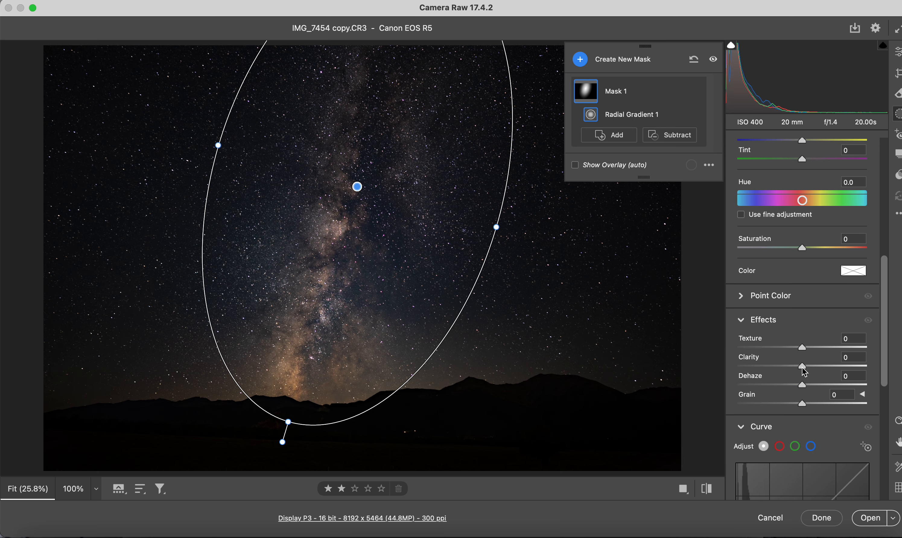
{"action": "left_click_drag", "start_coordinate": [803, 367], "coordinate": [817, 392]}
{"action": "scroll", "coordinate": [818, 392], "scroll_direction": "down", "scroll_amount": 5}
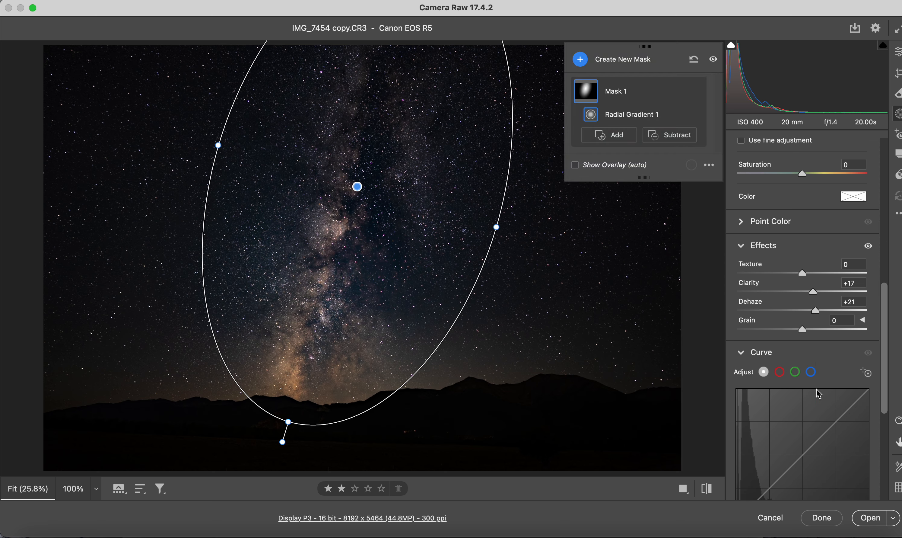
{"action": "scroll", "coordinate": [817, 389], "scroll_direction": "up", "scroll_amount": 3}
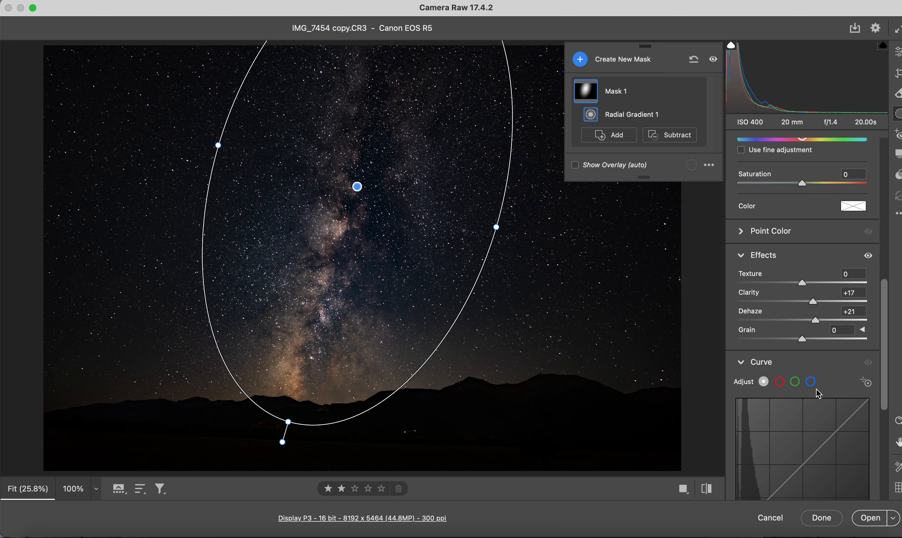
{"action": "key", "text": "e"}
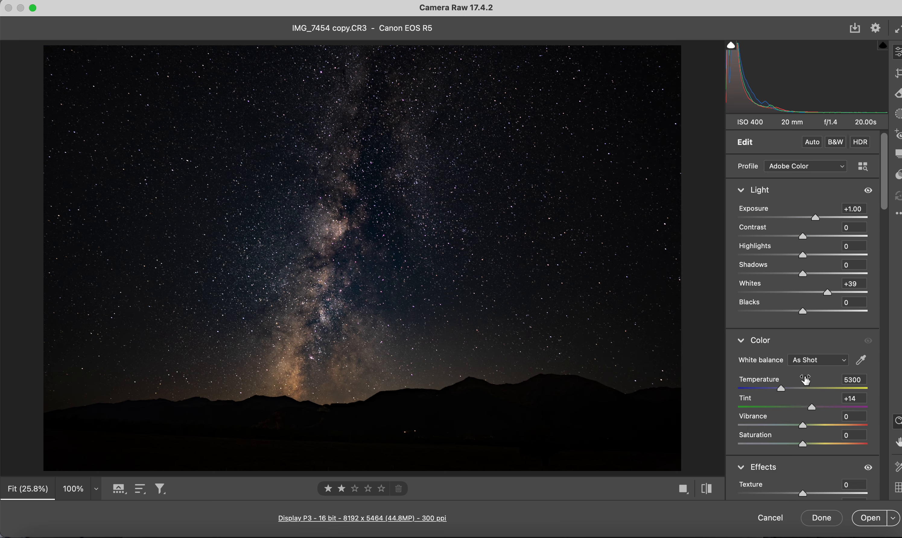
- Adjust the whole photo's color by setting Temperature to 5050 and Saturation to +54
{"action": "scroll", "coordinate": [807, 381], "scroll_direction": "down", "scroll_amount": 2}
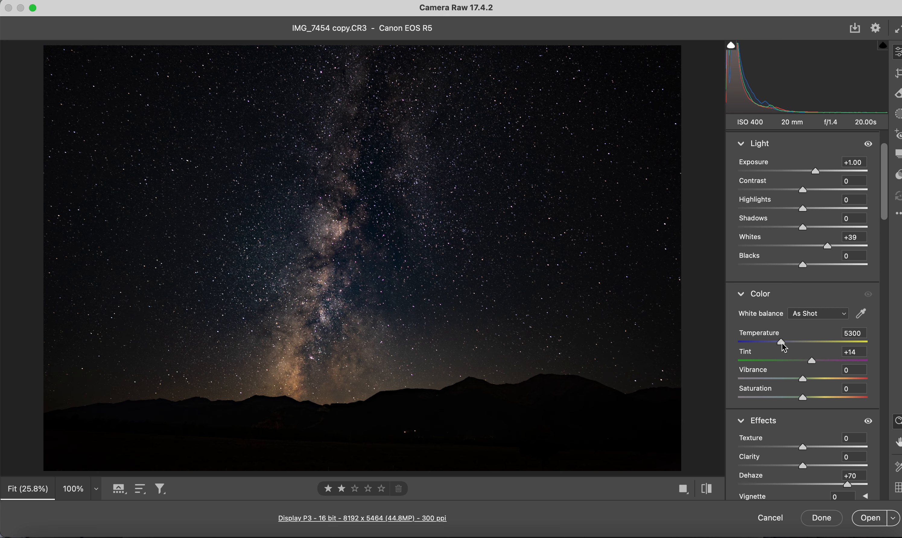
{"action": "mouse_move", "coordinate": [783, 343]}
{"action": "left_mouse_down"}
{"action": "mouse_move", "coordinate": [766, 344]}
{"action": "mouse_move", "coordinate": [839, 343]}
{"action": "mouse_move", "coordinate": [771, 347]}
{"action": "left_mouse_up"}
{"action": "left_click_drag", "start_coordinate": [805, 399], "coordinate": [837, 400]}
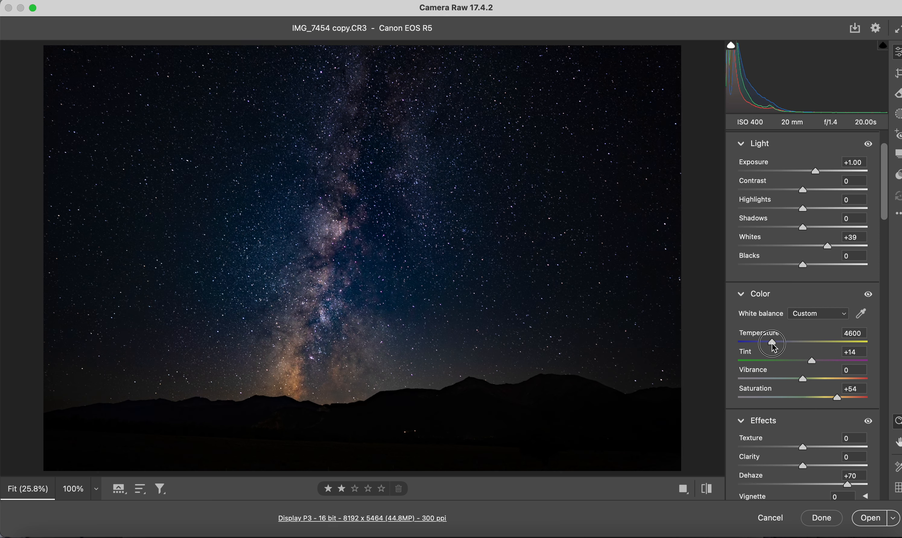
{"action": "left_click_drag", "start_coordinate": [772, 344], "coordinate": [778, 343]}
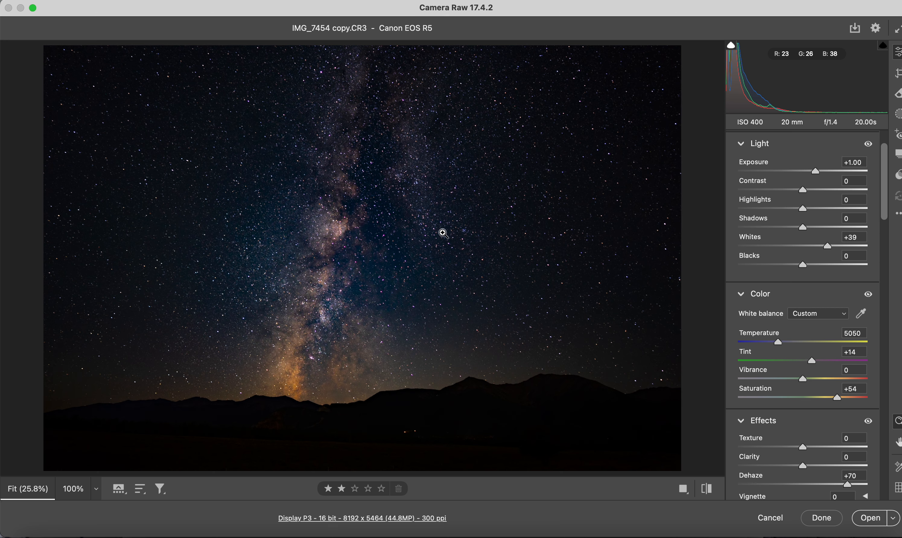
- Reopen Mask 1 and widen its radial gradient to a nearly circular shape covering much more of the sky
{"action": "key", "text": "j"}
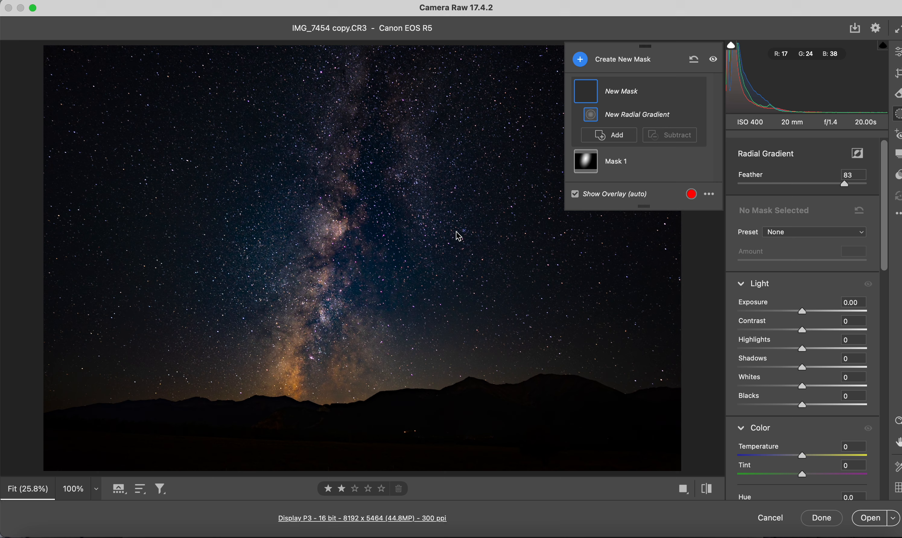
{"action": "left_click", "coordinate": [590, 162]}
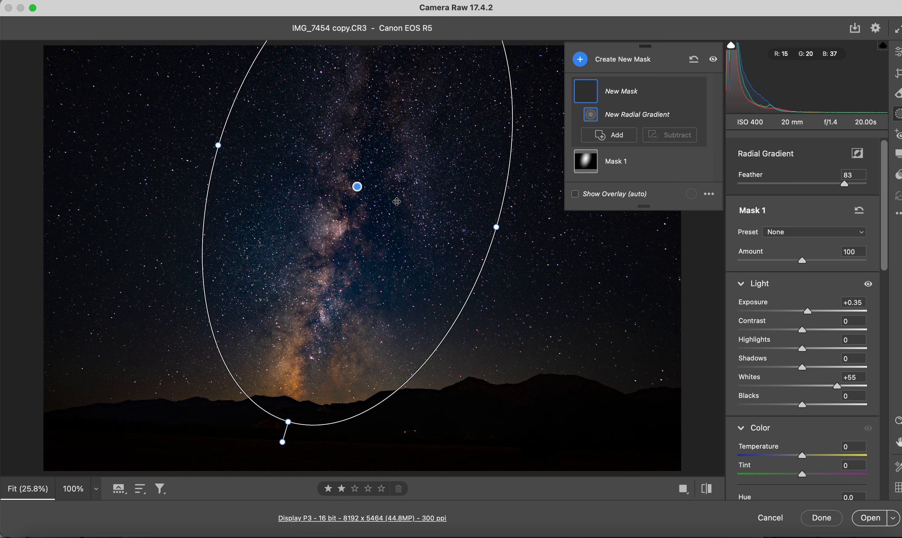
{"action": "key", "text": "Delete"}
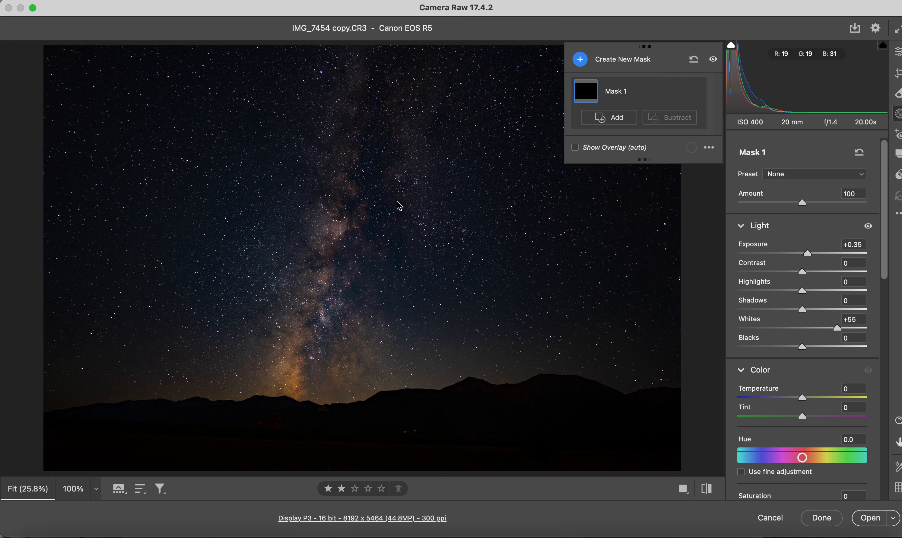
{"action": "key", "text": "super+z"}
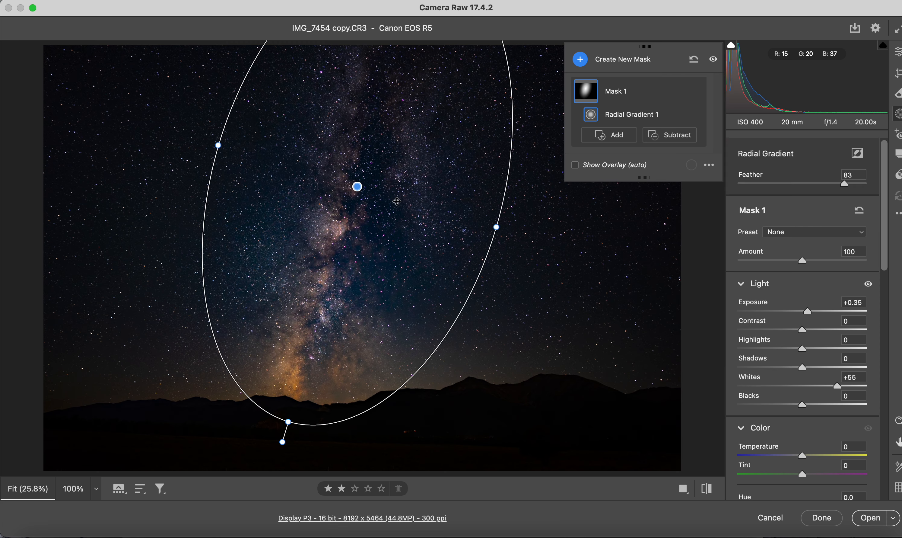
{"action": "left_click_drag", "start_coordinate": [496, 227], "coordinate": [571, 244]}
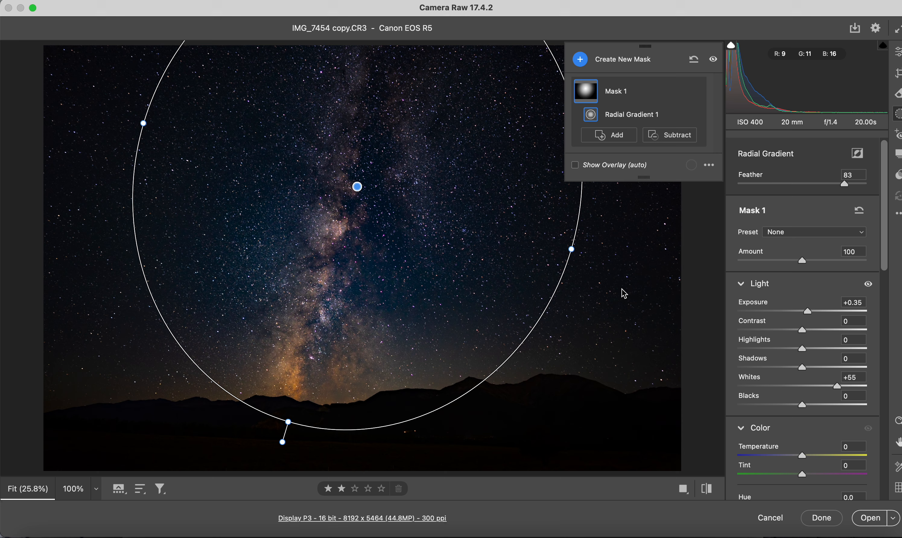
{"action": "key", "text": "e"}
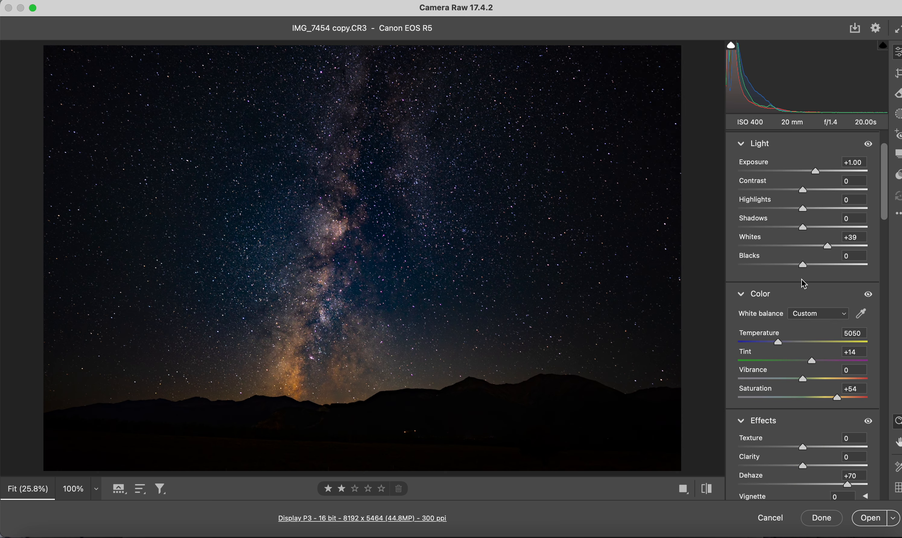
- Color grade the photo toward purple, with highlights at hue 287, saturation 34 and shadows at hue 293, saturation 32
{"action": "scroll", "coordinate": [801, 279], "scroll_direction": "down", "scroll_amount": 15}
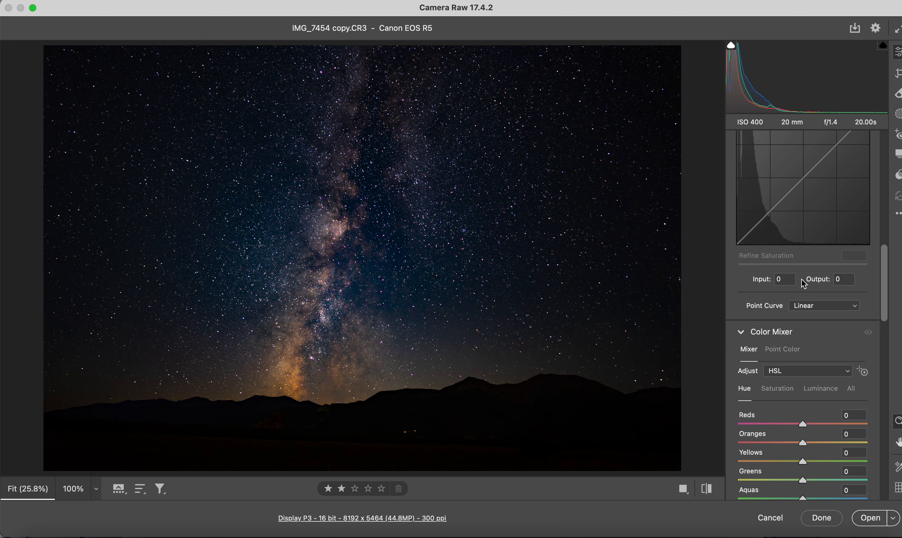
{"action": "scroll", "coordinate": [802, 278], "scroll_direction": "down", "scroll_amount": 8}
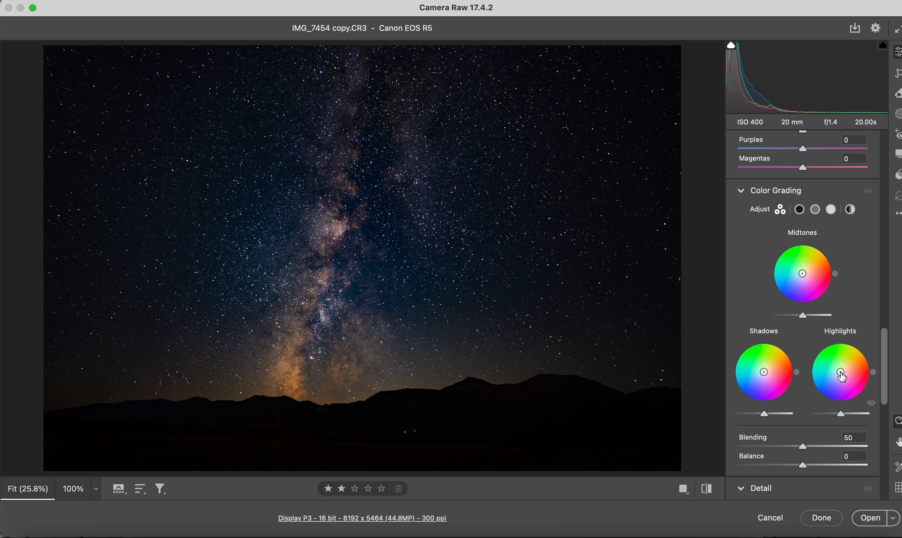
{"action": "left_click_drag", "start_coordinate": [841, 373], "coordinate": [850, 385]}
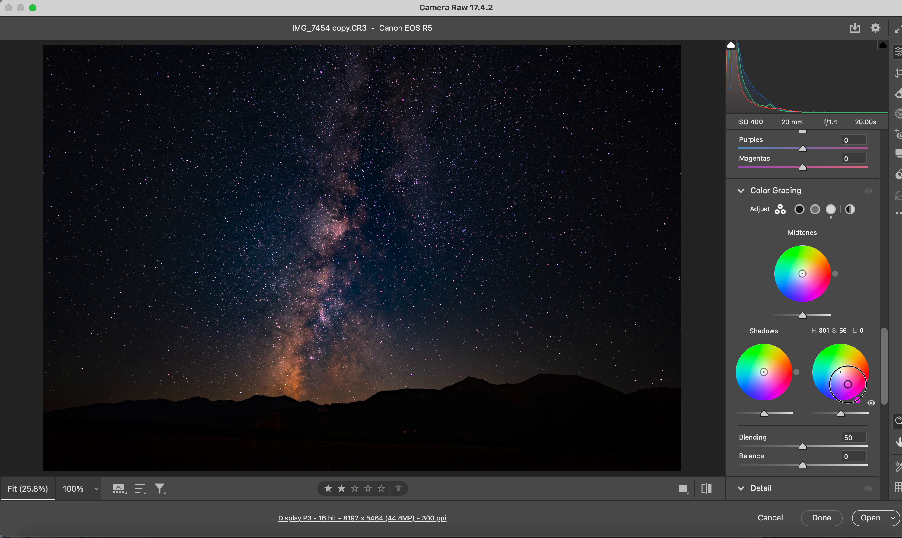
{"action": "left_click_drag", "start_coordinate": [849, 382], "coordinate": [843, 380]}
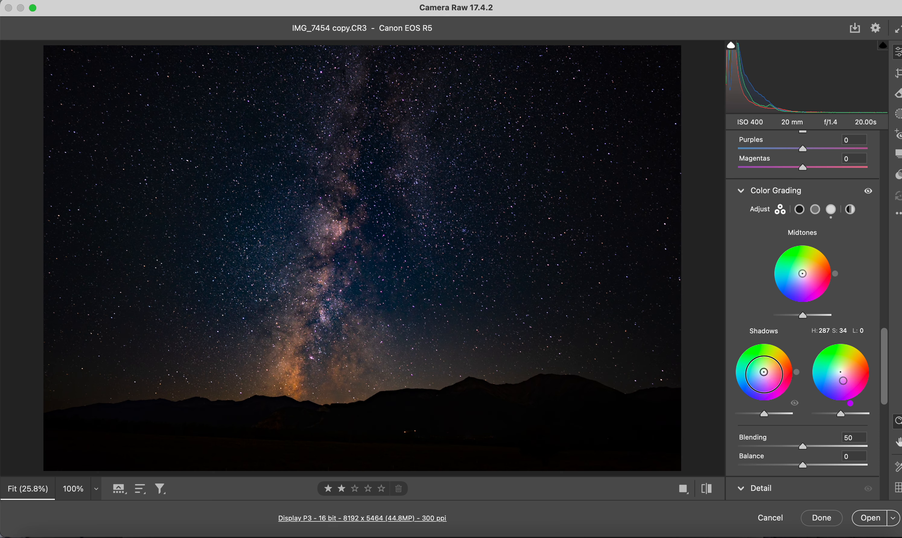
{"action": "left_click_drag", "start_coordinate": [764, 372], "coordinate": [767, 380]}
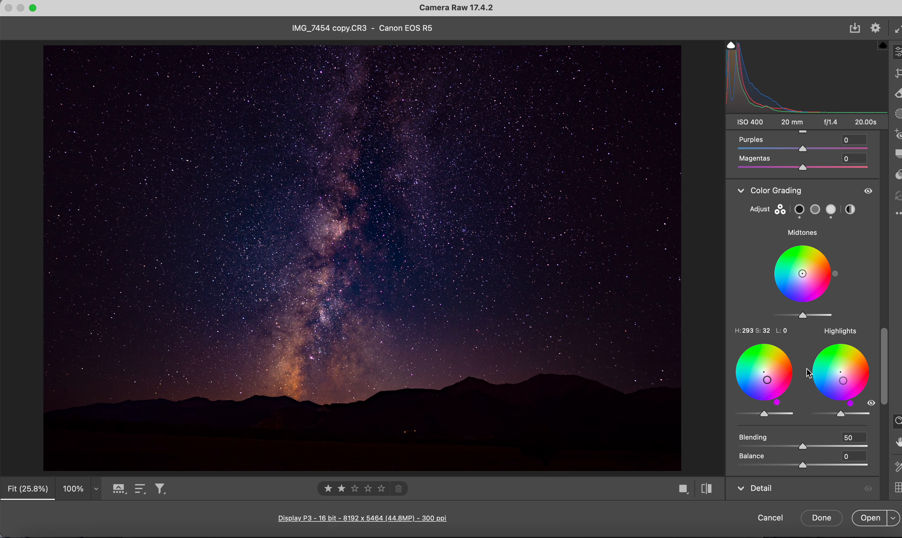
- Reduce the whole photo's Saturation to +28 and set its Temperature to 4850
{"action": "scroll", "coordinate": [807, 373], "scroll_direction": "up", "scroll_amount": 20}
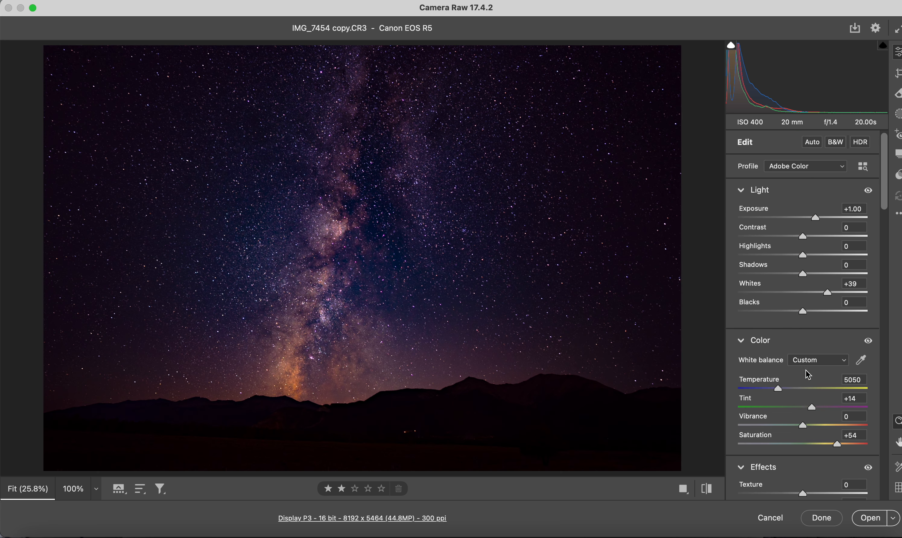
{"action": "left_click", "coordinate": [821, 444]}
{"action": "left_click_drag", "start_coordinate": [778, 390], "coordinate": [774, 394]}
{"action": "left_click_drag", "start_coordinate": [775, 394], "coordinate": [778, 395]}
- Raise the whole photo's Whites to about +58 to brighten the stars and Milky Way
{"action": "mouse_move", "coordinate": [828, 295]}
{"action": "left_mouse_down"}
{"action": "mouse_move", "coordinate": [878, 300]}
{"action": "mouse_move", "coordinate": [842, 303]}
{"action": "left_mouse_up"}
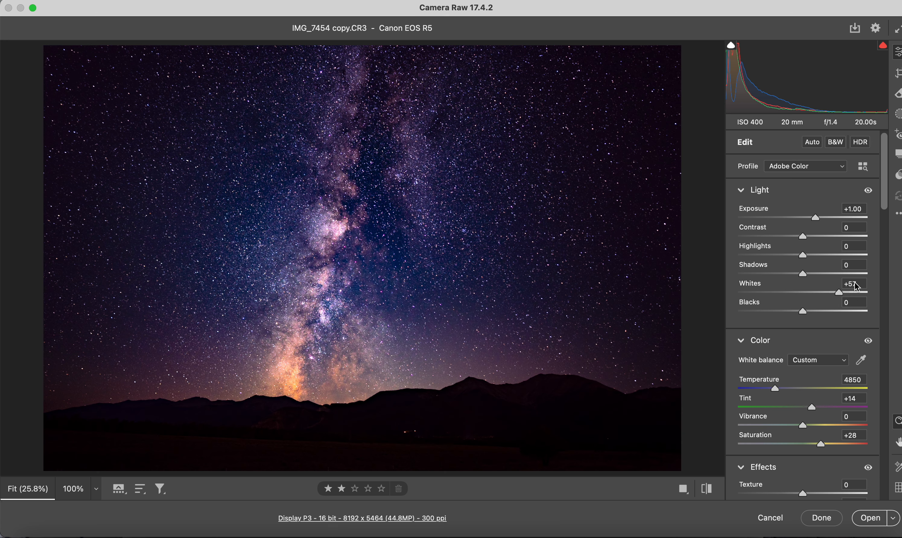
{"action": "scroll", "coordinate": [857, 287], "scroll_direction": "down", "scroll_amount": 4}
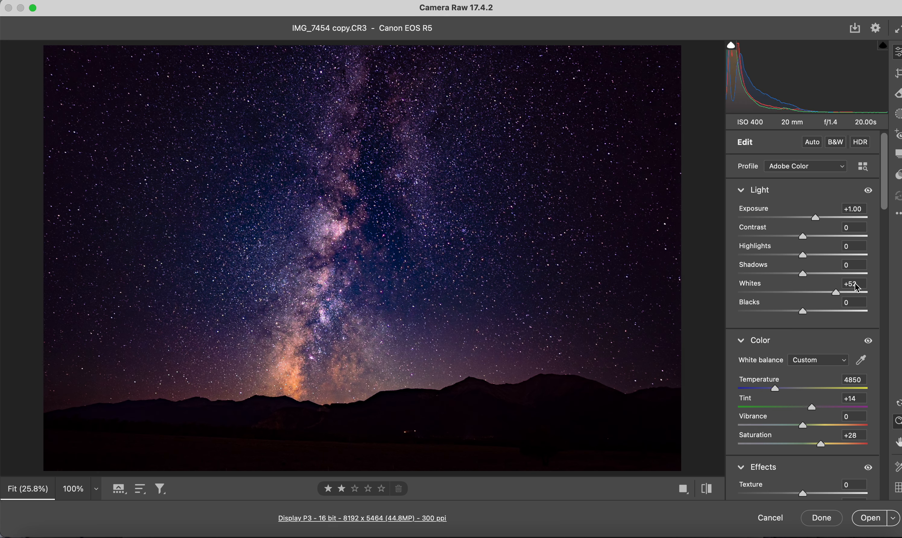
{"action": "scroll", "coordinate": [857, 287], "scroll_direction": "up", "scroll_amount": 5}
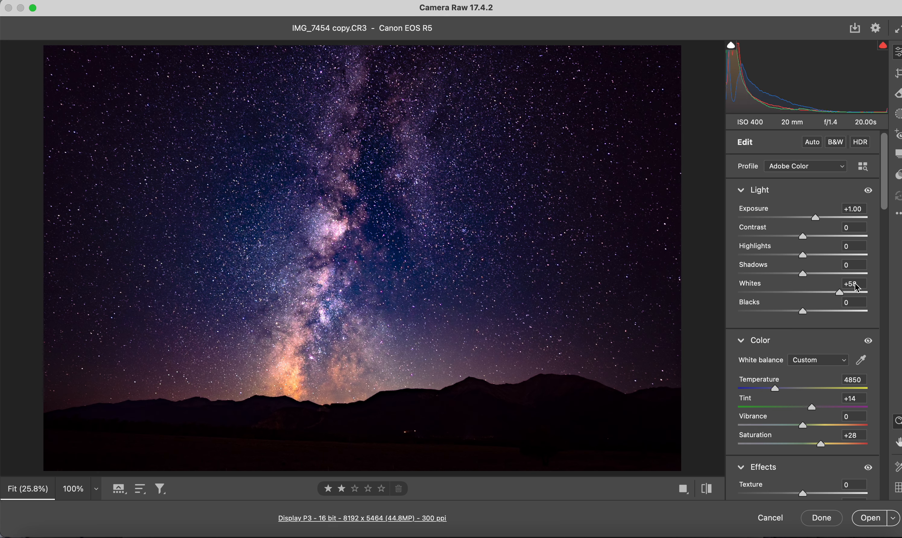
- Raise the whole photo's Exposure to +1.40 and warm its Temperature to 5150
{"action": "scroll", "coordinate": [857, 288], "scroll_direction": "up", "scroll_amount": 1}
{"action": "scroll", "coordinate": [857, 288], "scroll_direction": "down", "scroll_amount": 1}
{"action": "scroll", "coordinate": [859, 213], "scroll_direction": "up", "scroll_amount": 3}
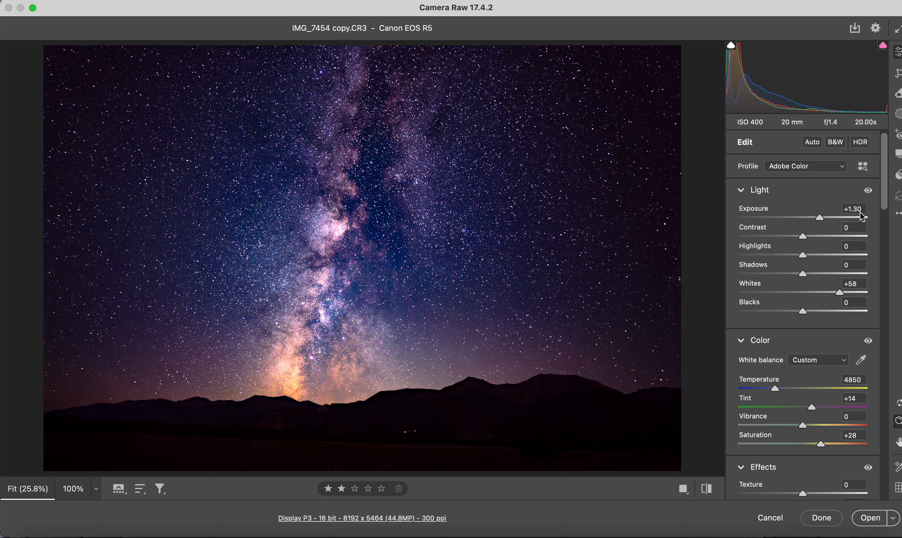
{"action": "scroll", "coordinate": [862, 217], "scroll_direction": "up", "scroll_amount": 1}
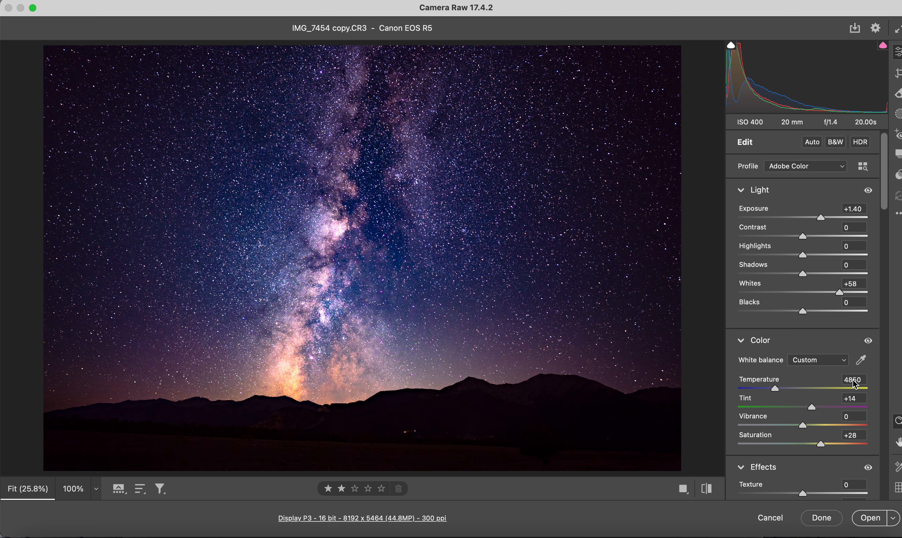
{"action": "scroll", "coordinate": [852, 380], "scroll_direction": "up", "scroll_amount": 5}
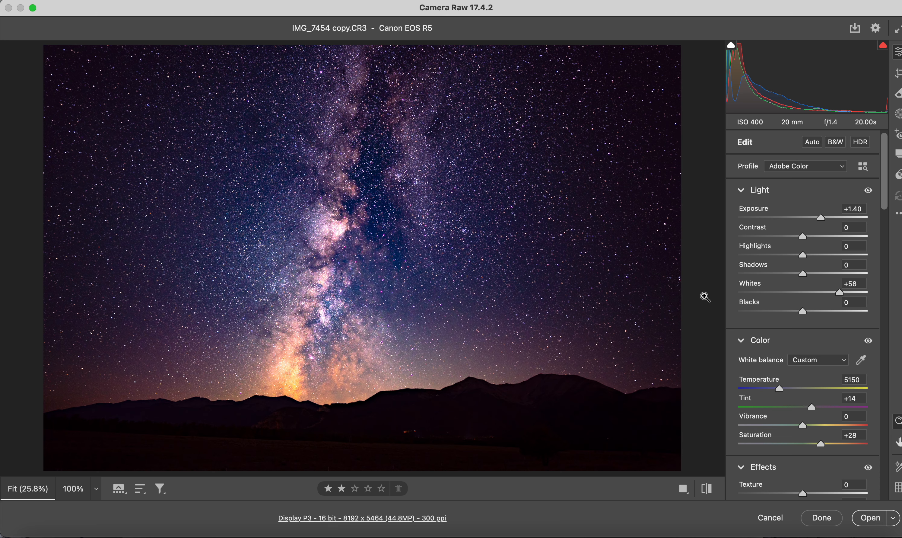
- Darken the photo's edges with a Vignette of -51
{"action": "scroll", "coordinate": [783, 304], "scroll_direction": "down", "scroll_amount": 2}
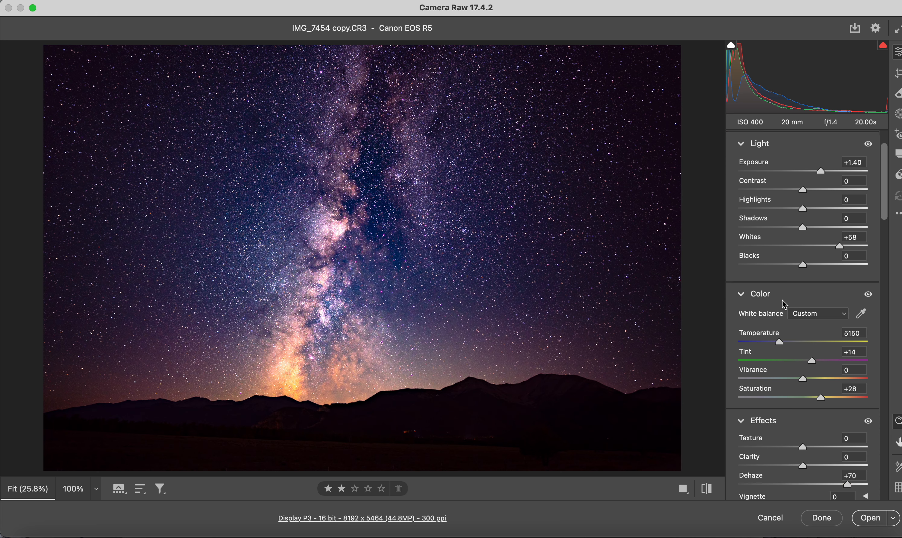
{"action": "scroll", "coordinate": [783, 304], "scroll_direction": "down", "scroll_amount": 5}
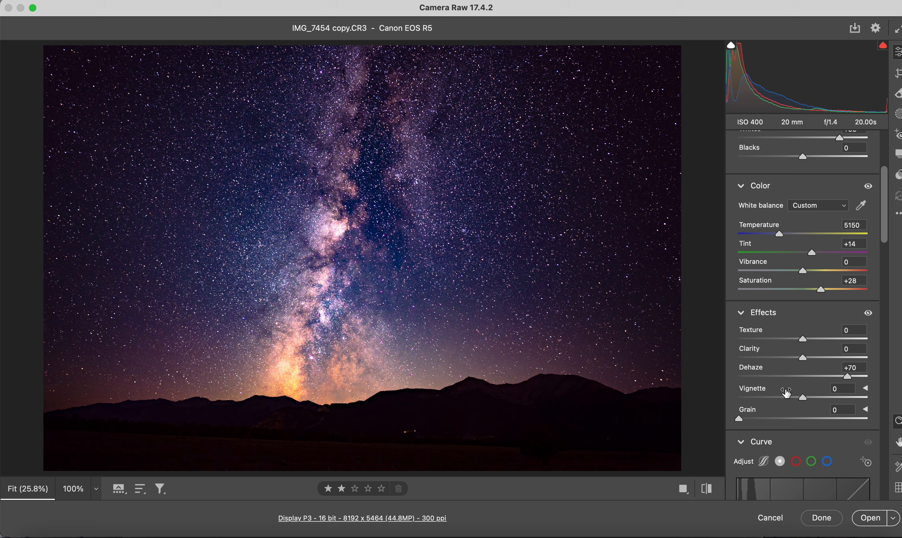
{"action": "left_click_drag", "start_coordinate": [804, 402], "coordinate": [773, 406]}
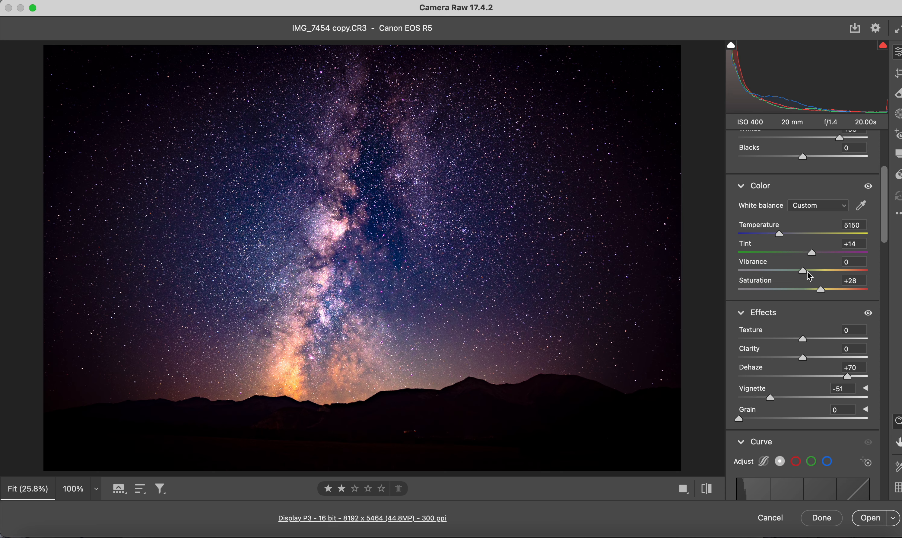
- Boost the whole photo's Vibrance to +22 and Saturation to +33, with Clarity at about +33
{"action": "mouse_move", "coordinate": [819, 288]}
{"action": "left_mouse_down"}
{"action": "mouse_move", "coordinate": [836, 290]}
{"action": "mouse_move", "coordinate": [805, 277]}
{"action": "mouse_move", "coordinate": [836, 278]}
{"action": "mouse_move", "coordinate": [818, 278]}
{"action": "left_mouse_up"}
{"action": "left_click_drag", "start_coordinate": [805, 361], "coordinate": [826, 355]}
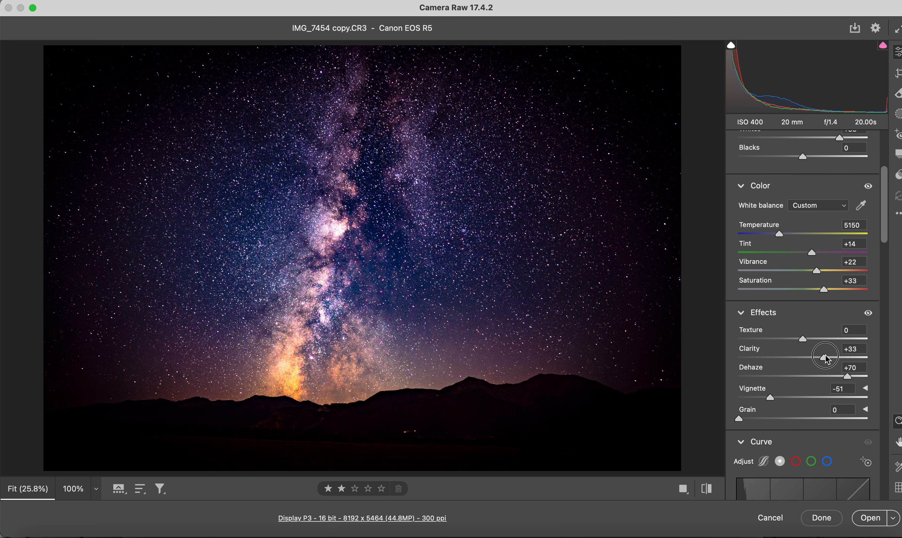
- Try the Blacks adjustment, leaving it at 0, and compare the default settings with the current edit
{"action": "scroll", "coordinate": [826, 359], "scroll_direction": "up", "scroll_amount": 5}
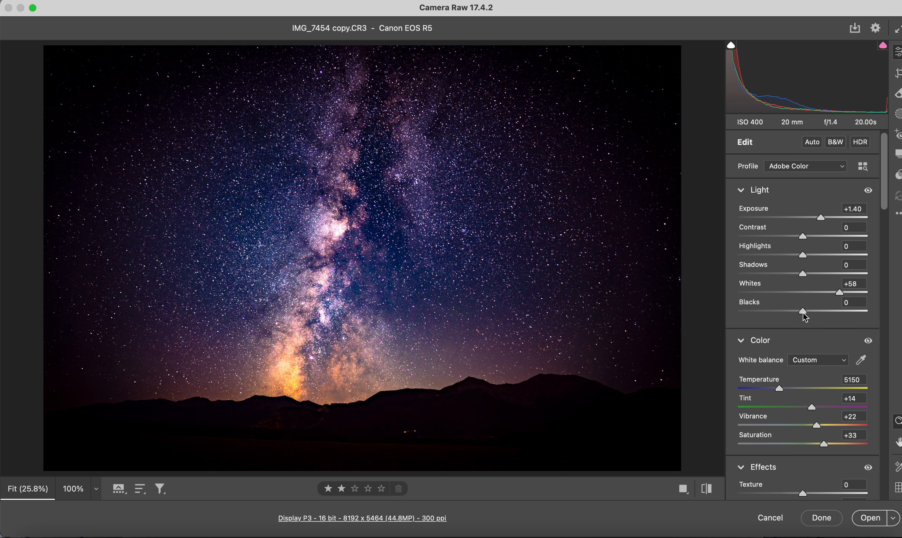
{"action": "mouse_move", "coordinate": [805, 317]}
{"action": "left_mouse_down"}
{"action": "mouse_move", "coordinate": [764, 323]}
{"action": "mouse_move", "coordinate": [771, 311]}
{"action": "mouse_move", "coordinate": [802, 311]}
{"action": "left_mouse_up"}
{"action": "left_click", "coordinate": [707, 492]}
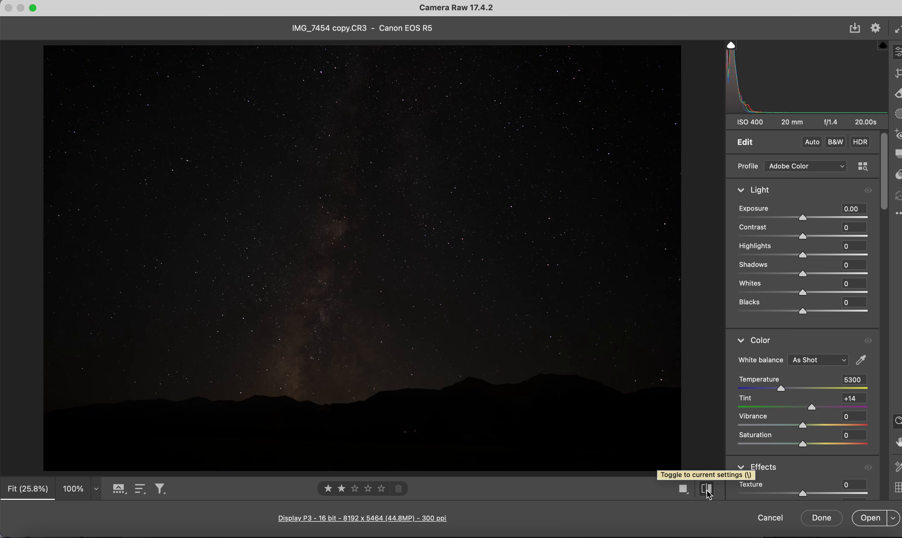
{"action": "left_click", "coordinate": [707, 492]}
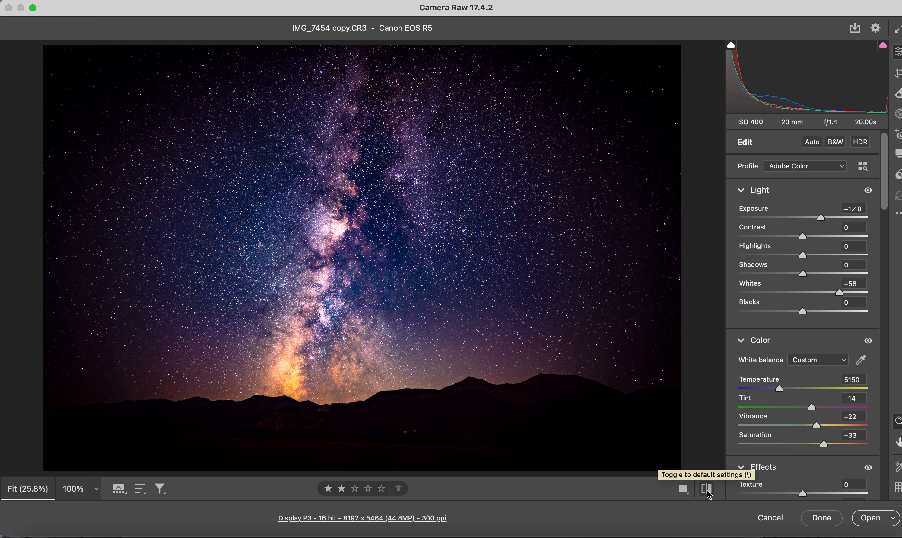